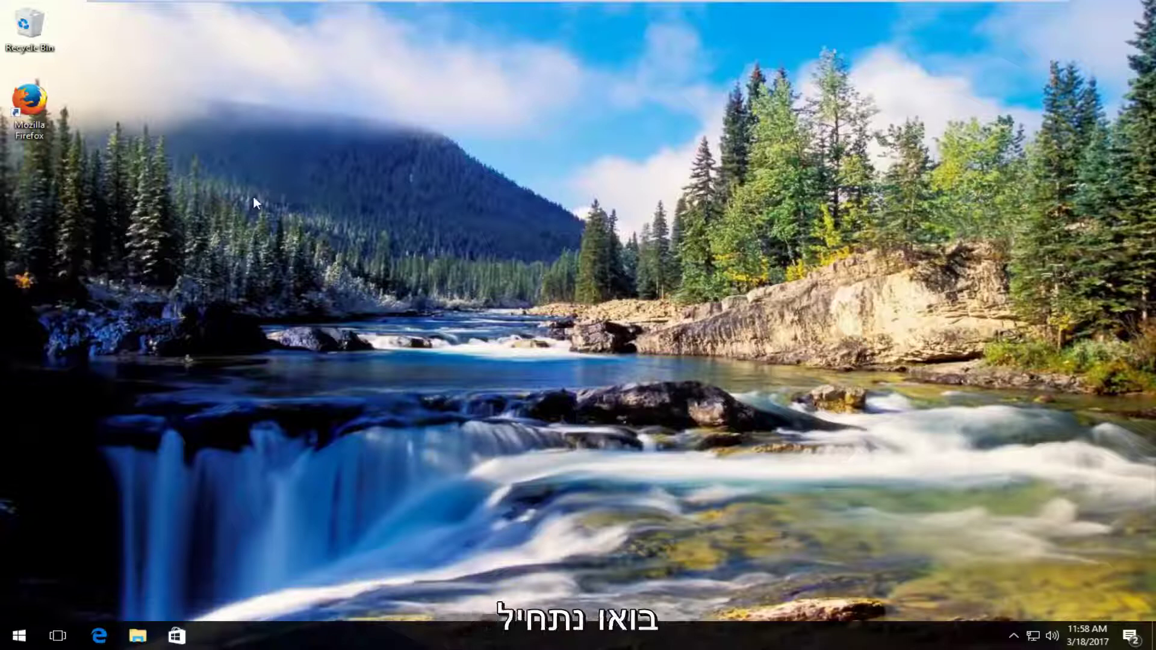
- Search the Start menu for 'system' so About your PC is the best match
click(9, 626)
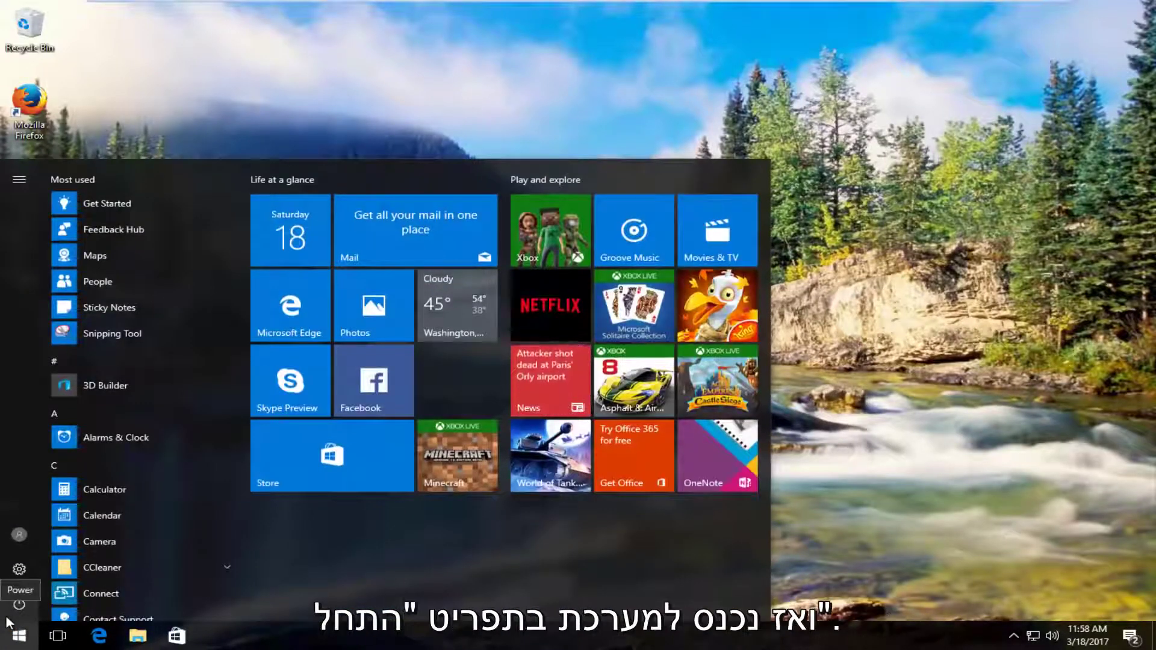
text(system)
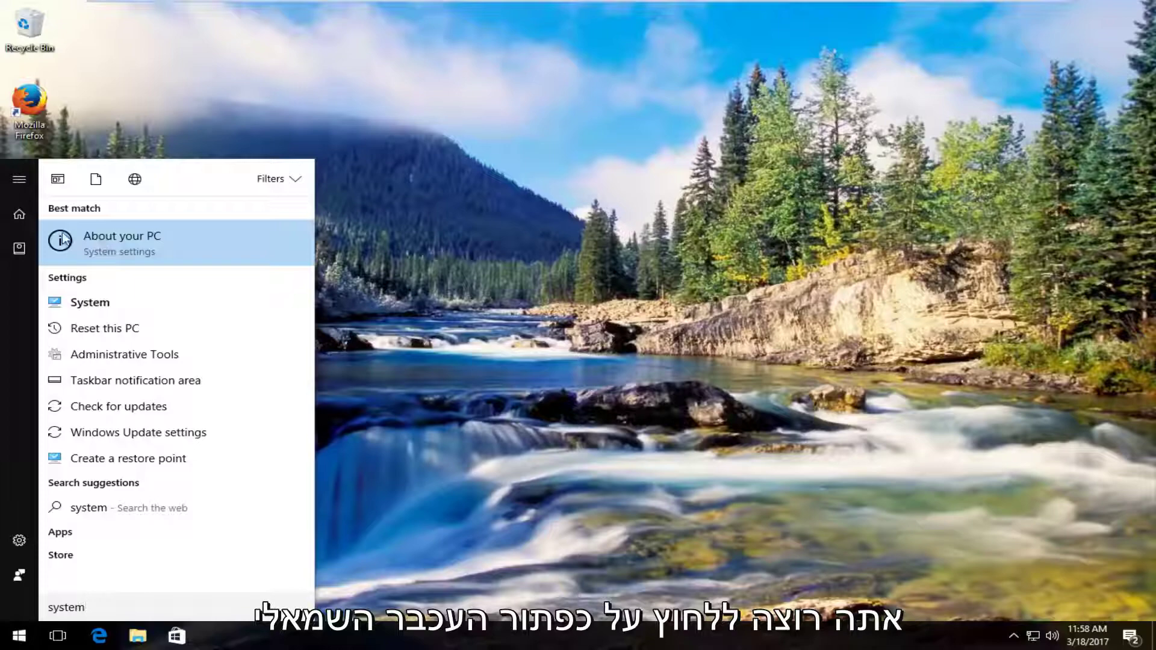
- Open About your PC and scroll down to its Related settings and back
click(143, 241)
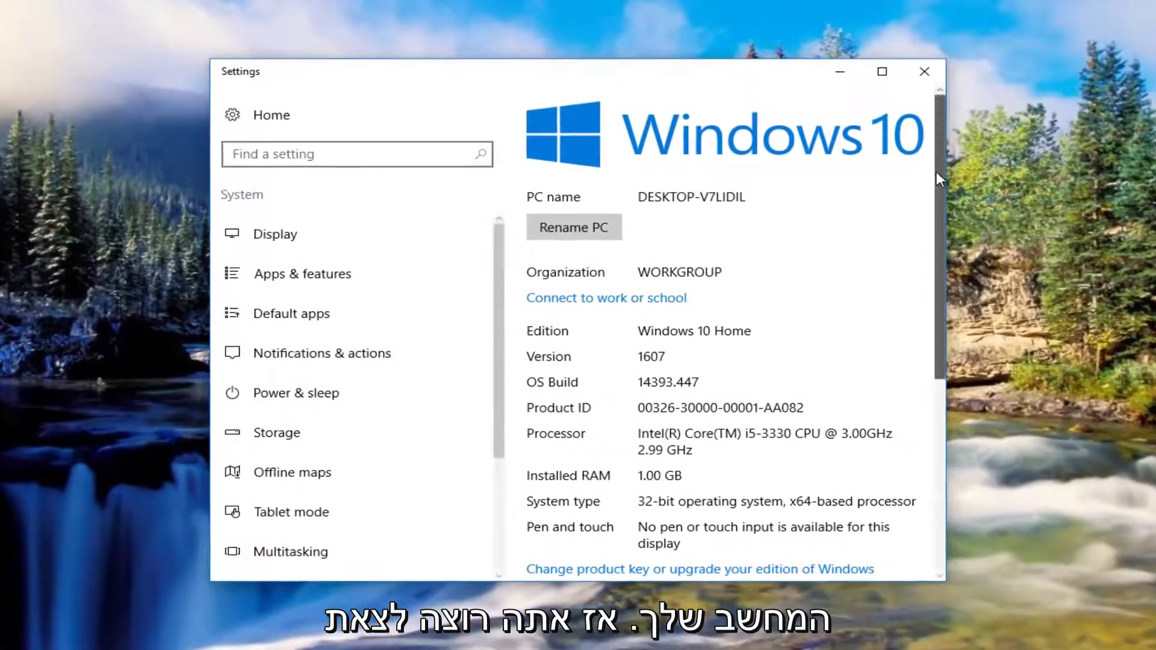
drag(937, 177, 921, 382)
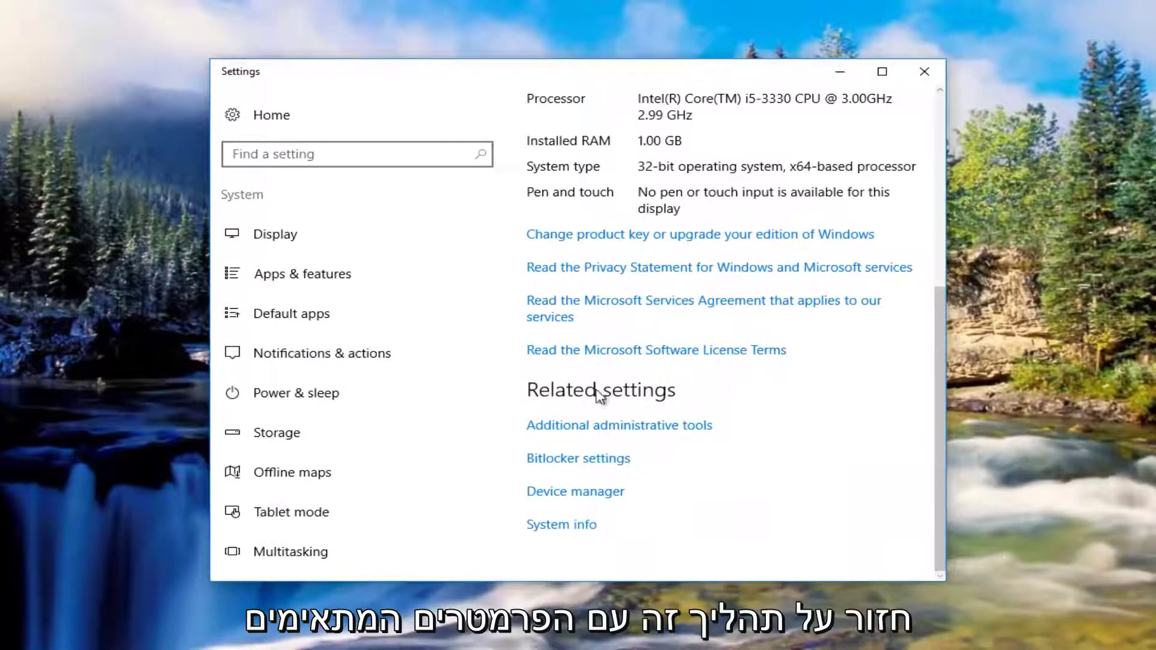
mouse_move(939, 361)
mouse_down()
mouse_move(912, 125)
mouse_move(940, 358)
mouse_up()
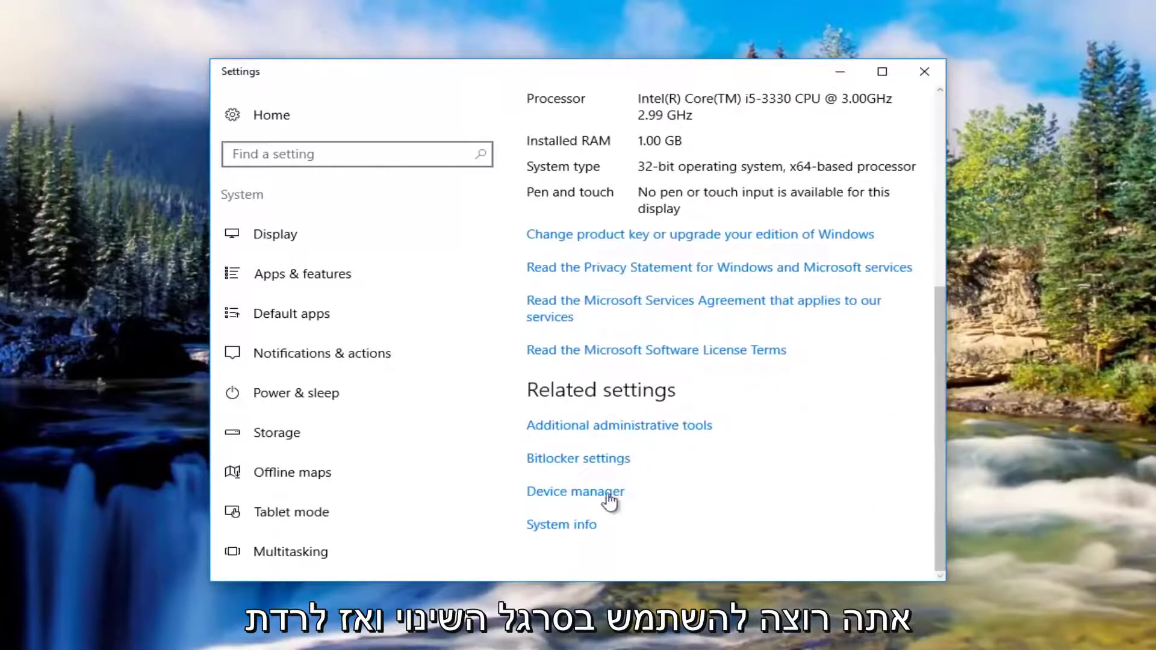
- Open System info in Control Panel, then its Advanced system settings properties dialog
click(577, 528)
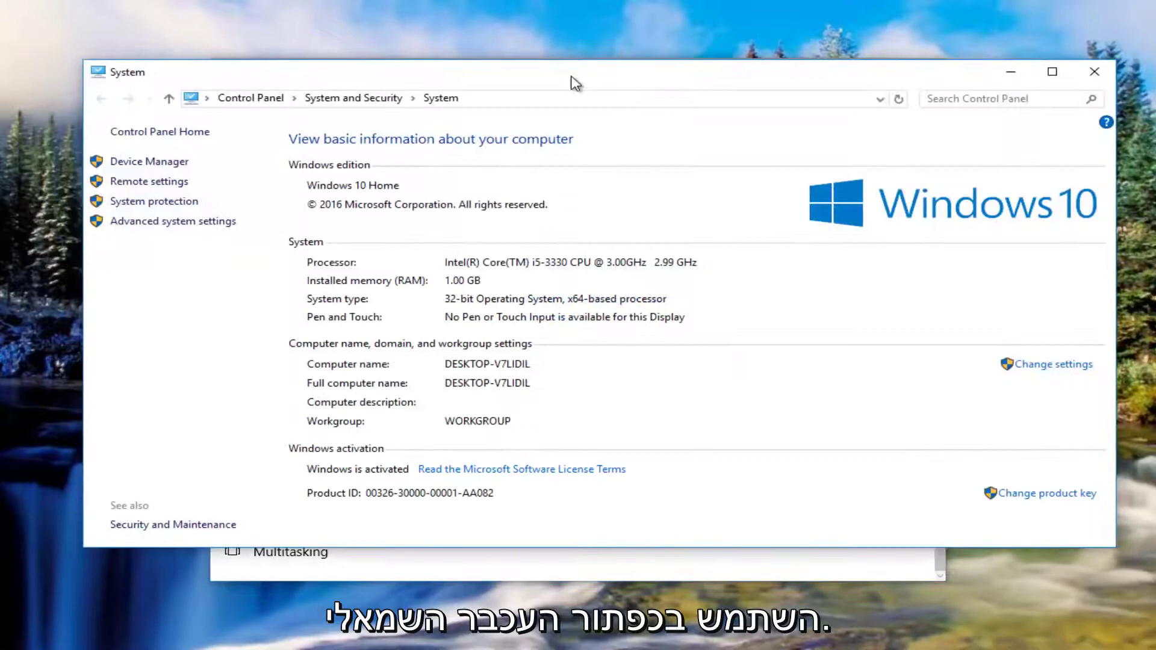
mouse_move(571, 79)
mouse_down()
mouse_move(570, 118)
mouse_move(604, 78)
mouse_up()
click(834, 74)
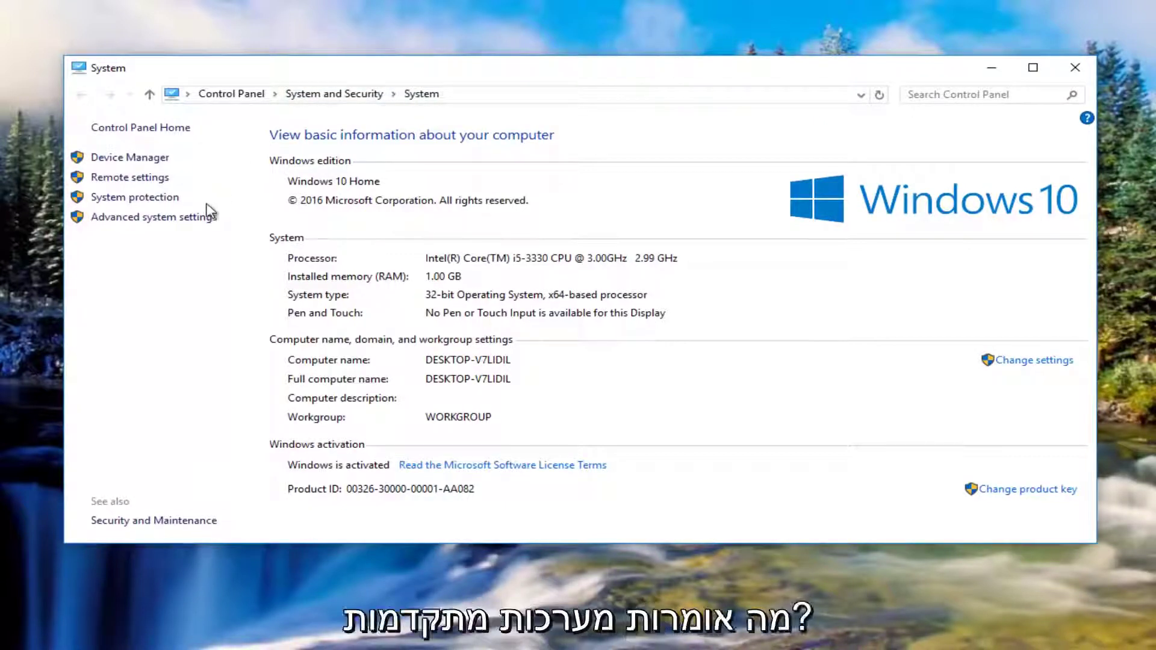
click(144, 223)
drag(188, 169, 436, 120)
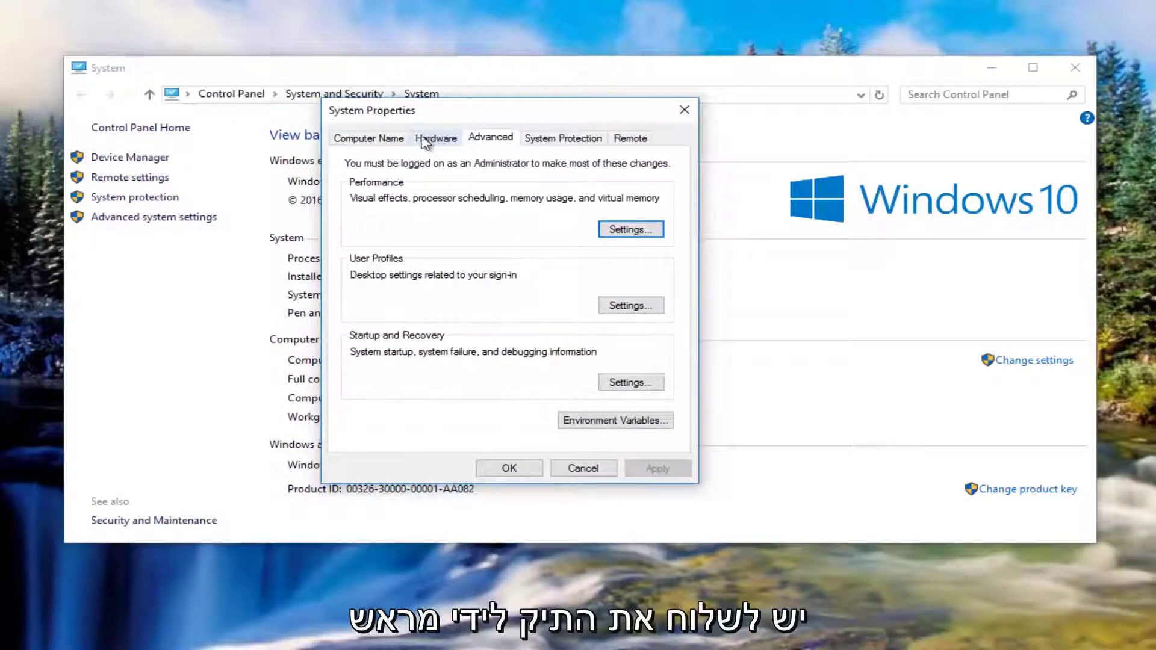
- Set Device Installation Settings to No, then close it and System Properties
click(449, 142)
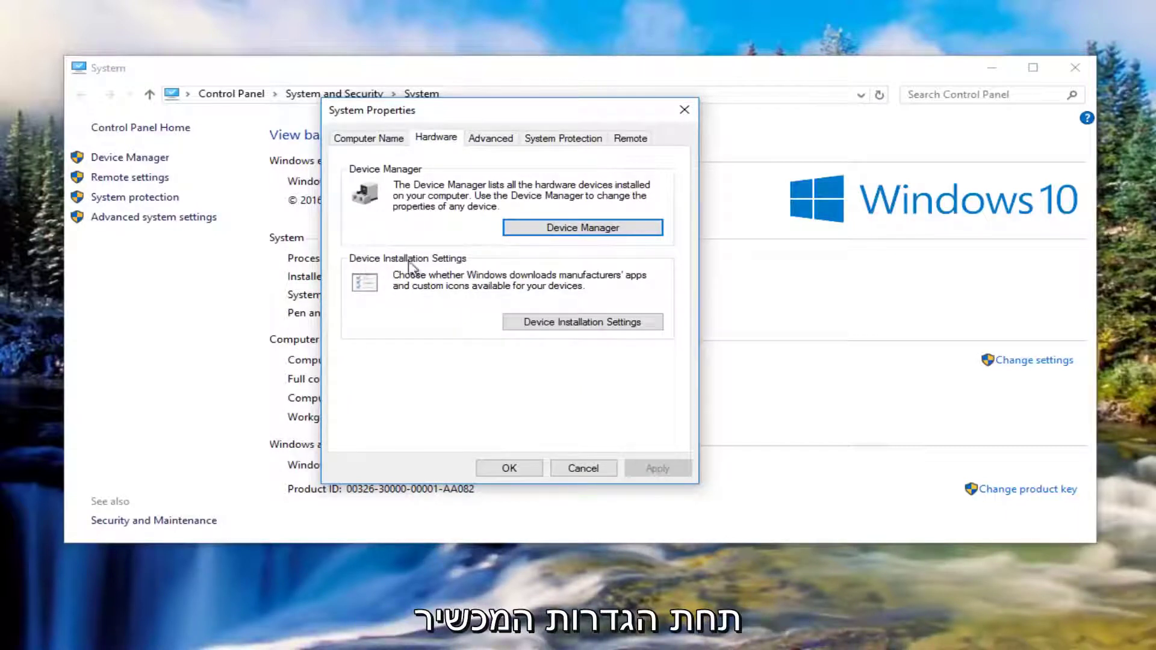
click(565, 325)
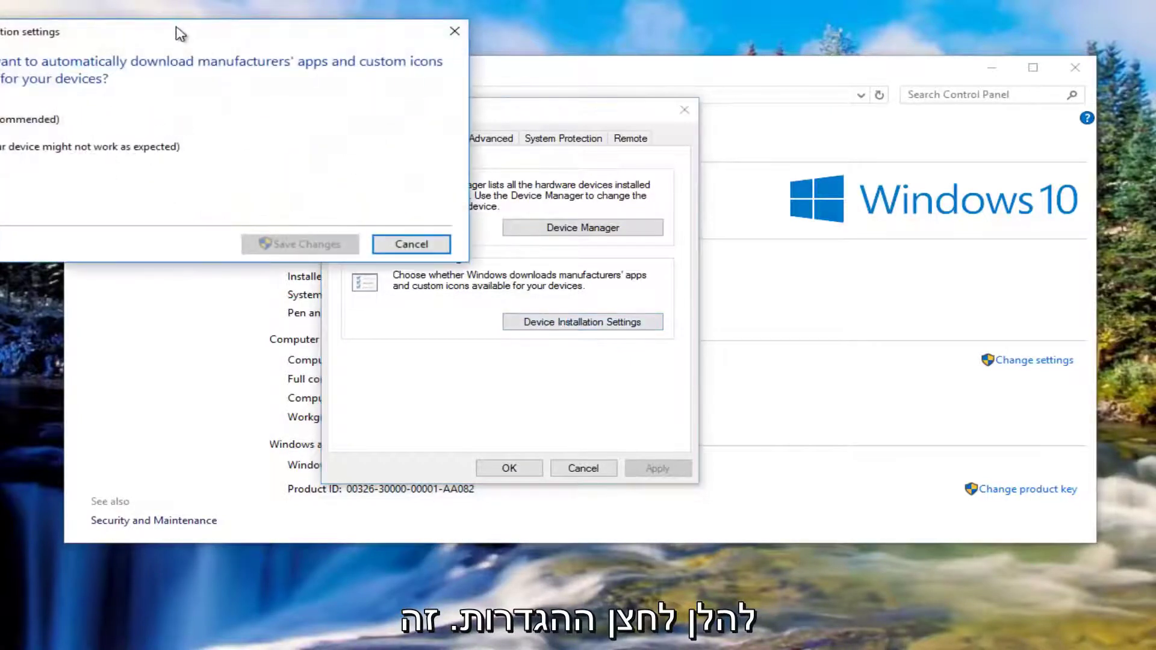
drag(181, 32, 491, 128)
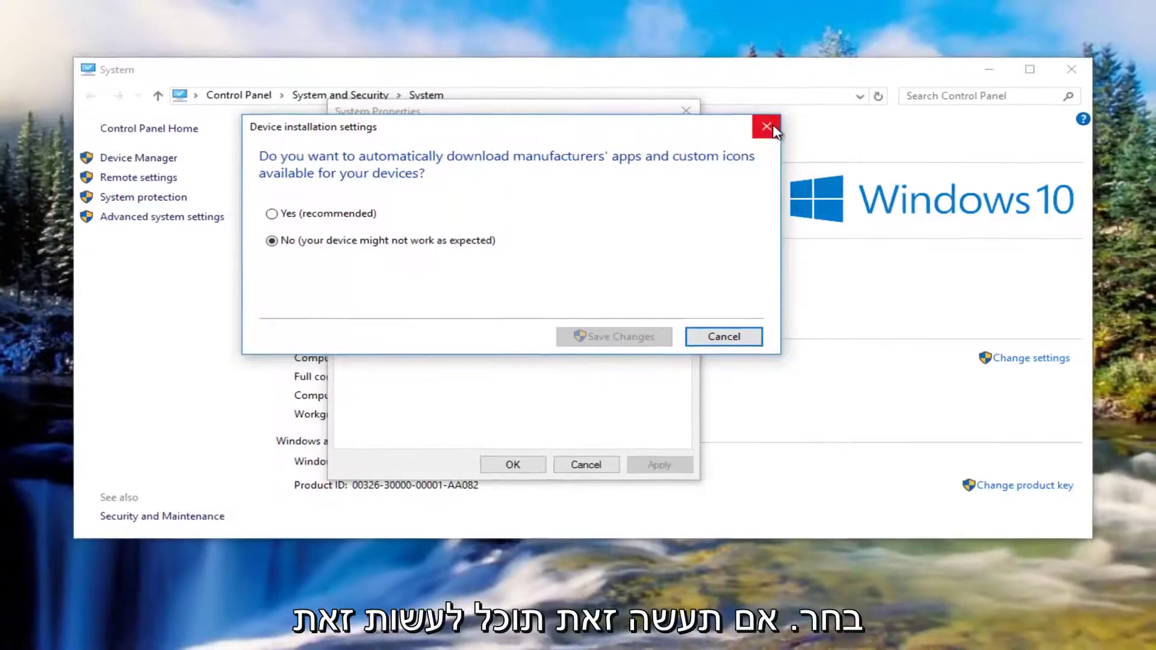
click(766, 125)
click(690, 115)
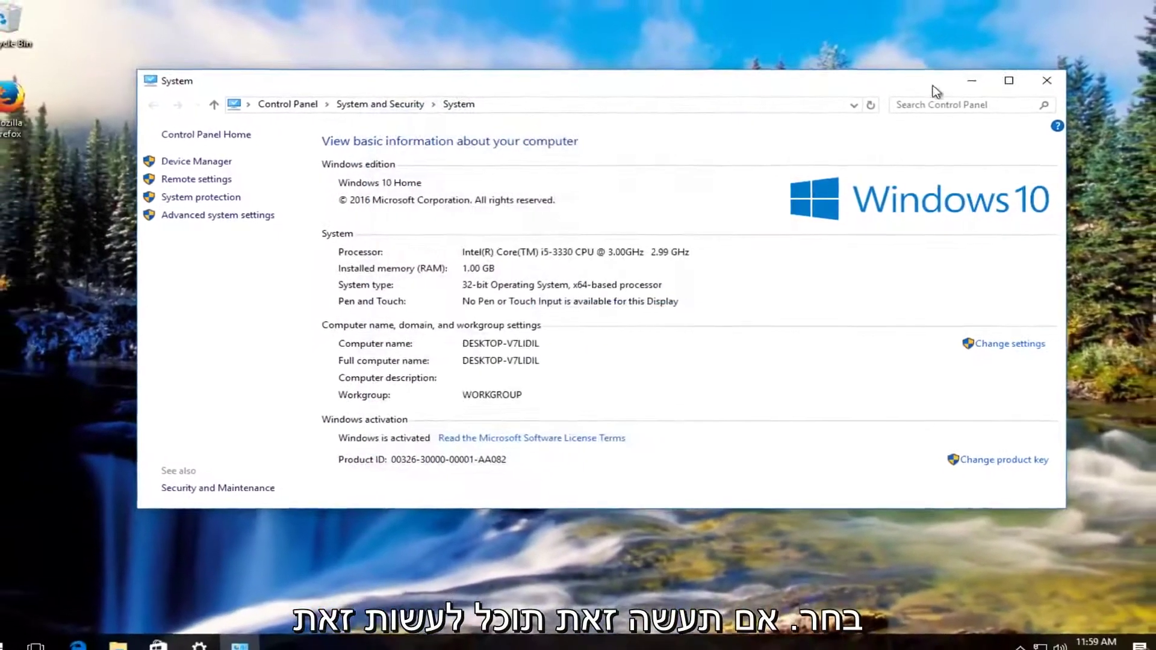
- Close the System and Settings windows, then search Start for 'device manager'
click(1040, 80)
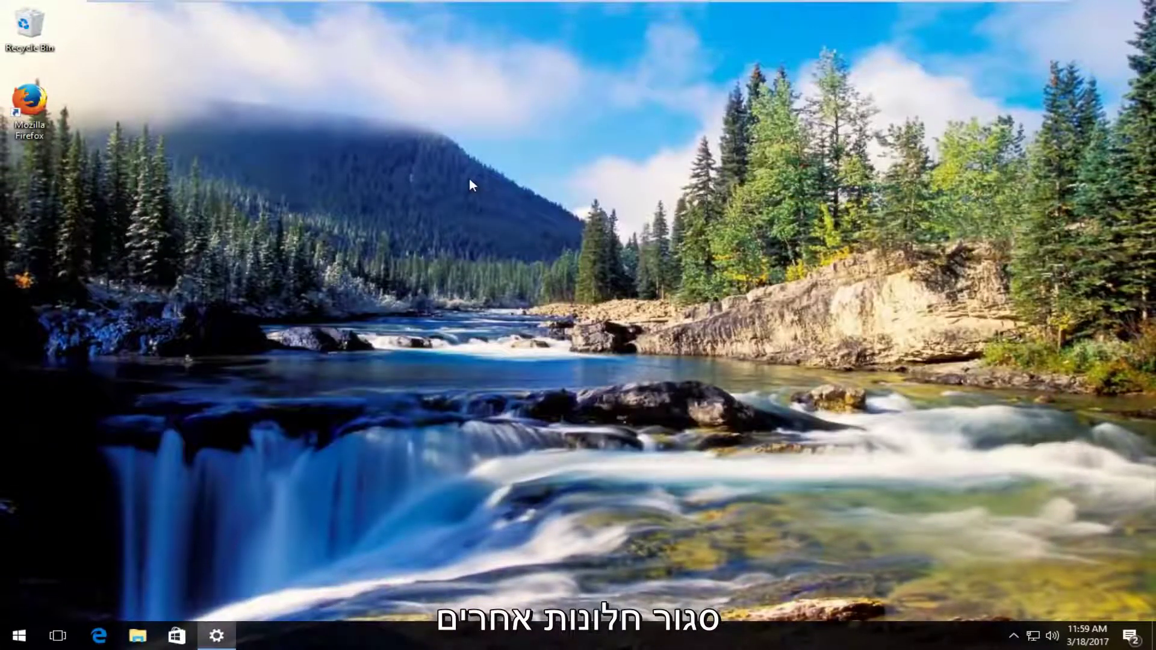
right_click(212, 629)
click(206, 600)
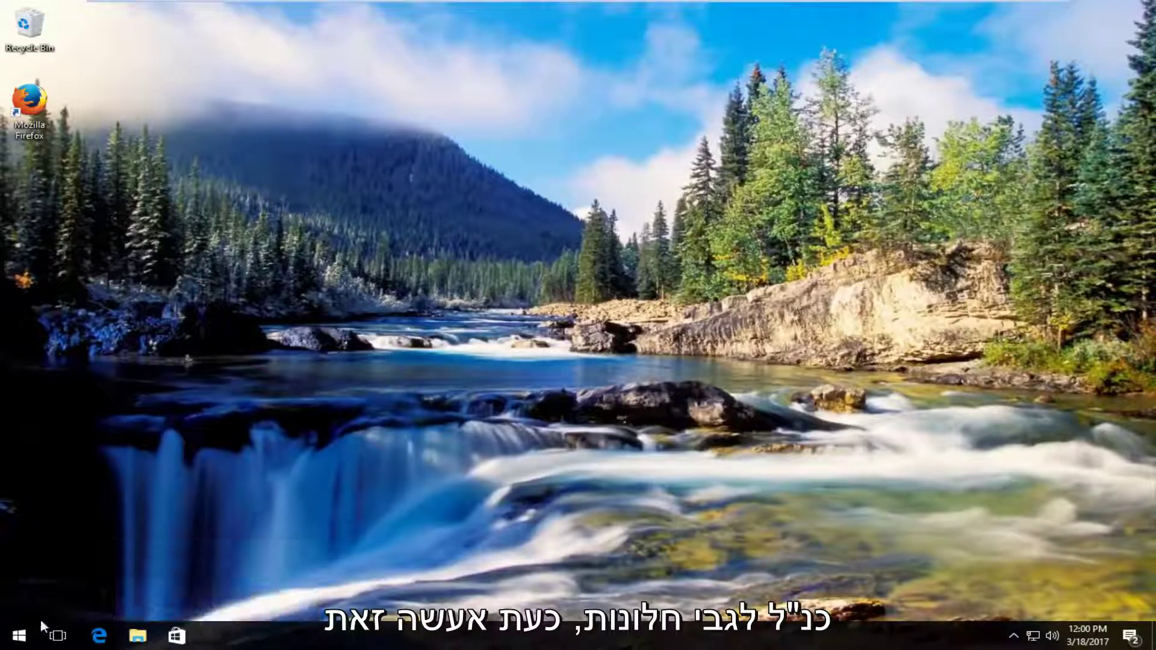
click(18, 636)
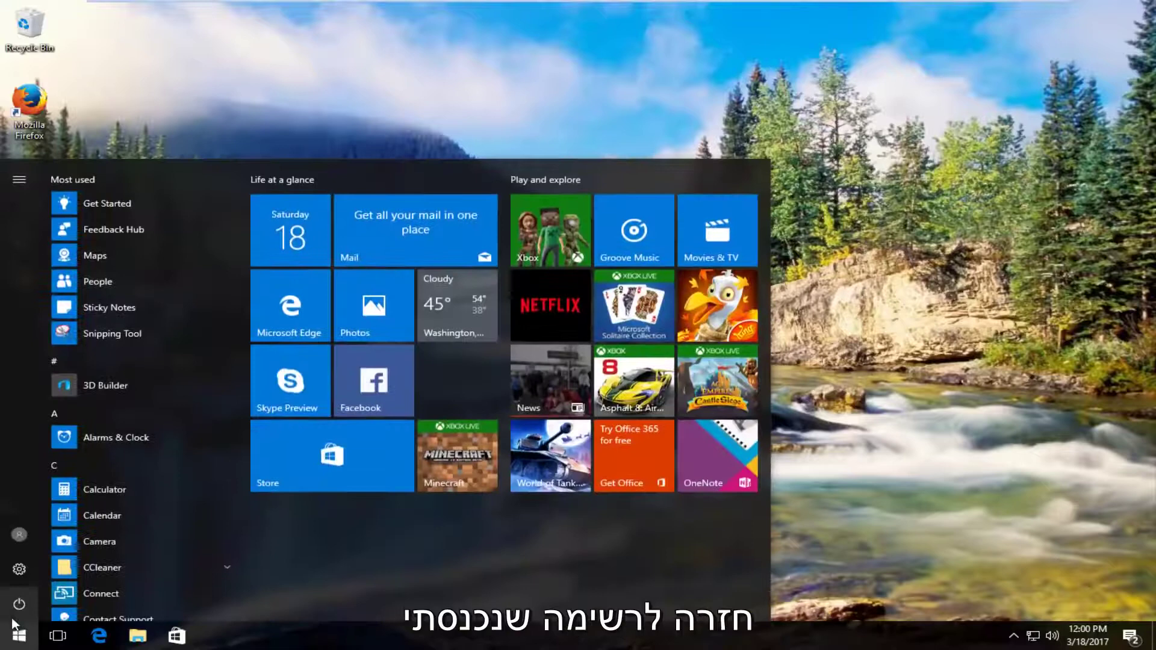
text(device ma)
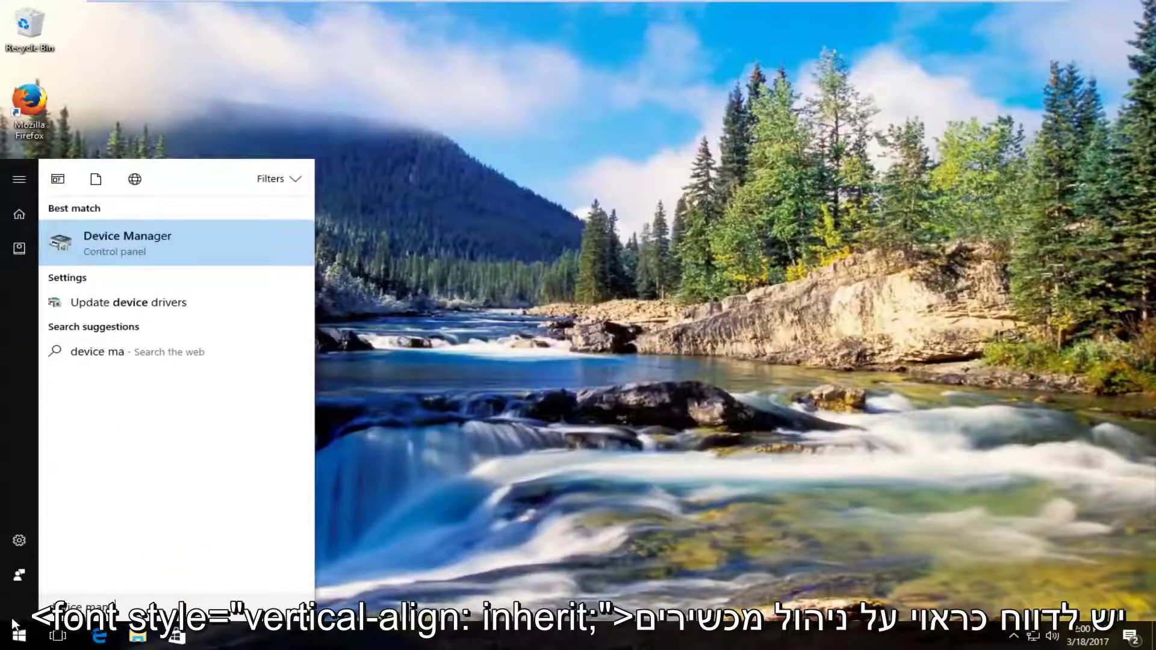
text(nager)
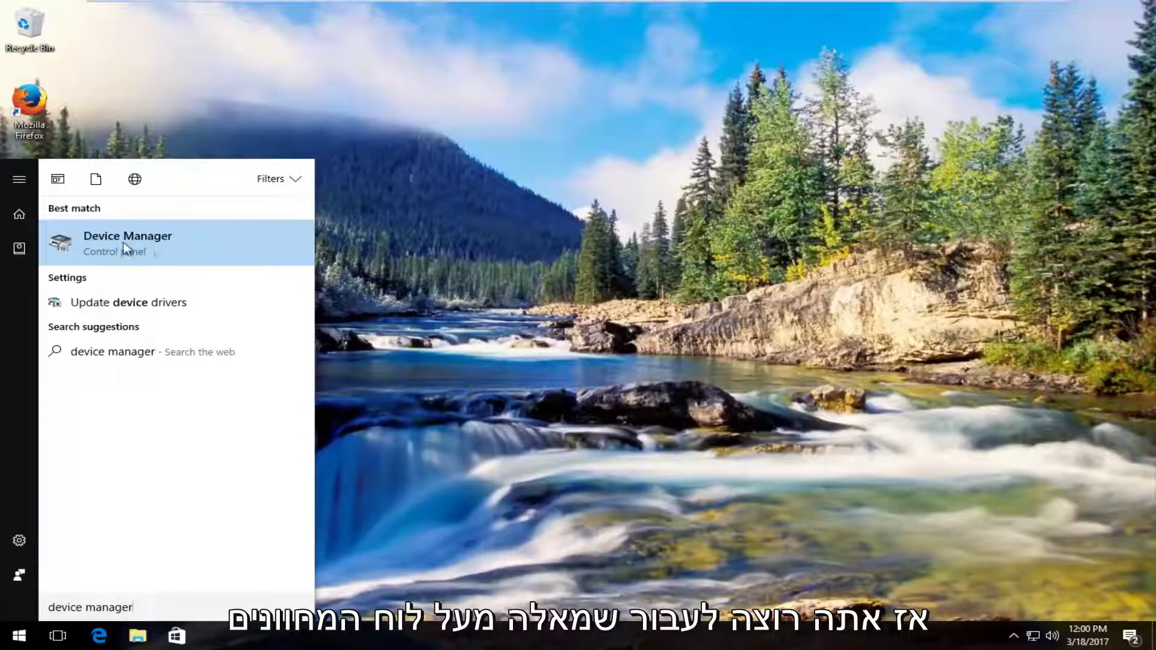
- Open Device Manager and select High Definition Audio Device under Sound, video and game controllers
click(90, 241)
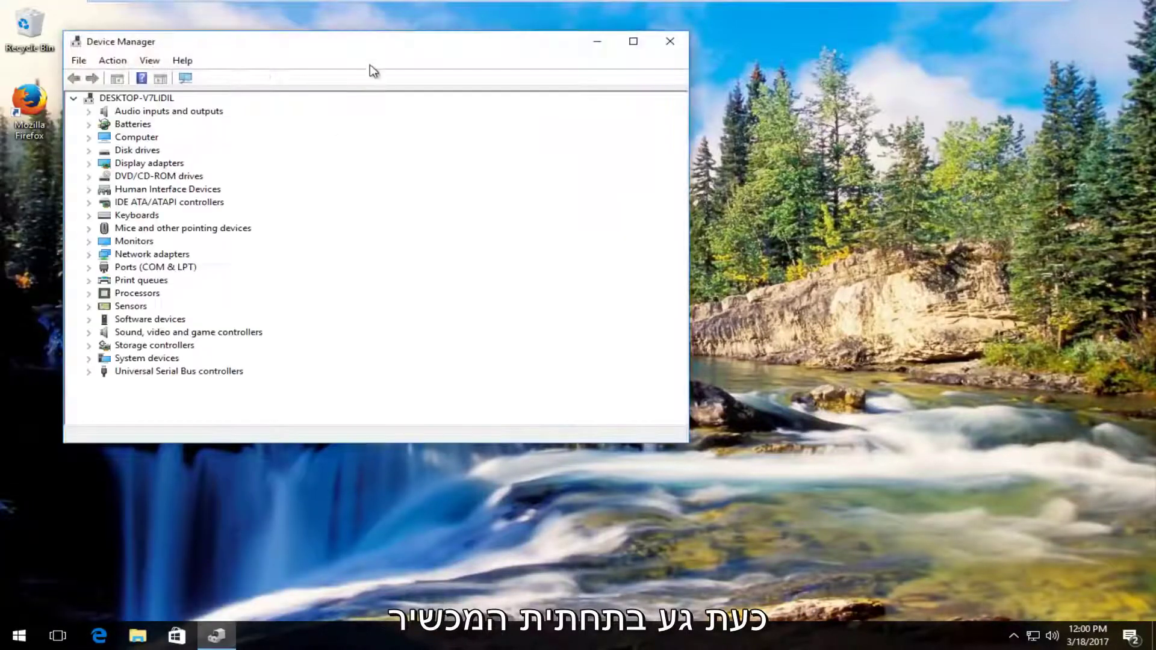
drag(491, 57, 590, 71)
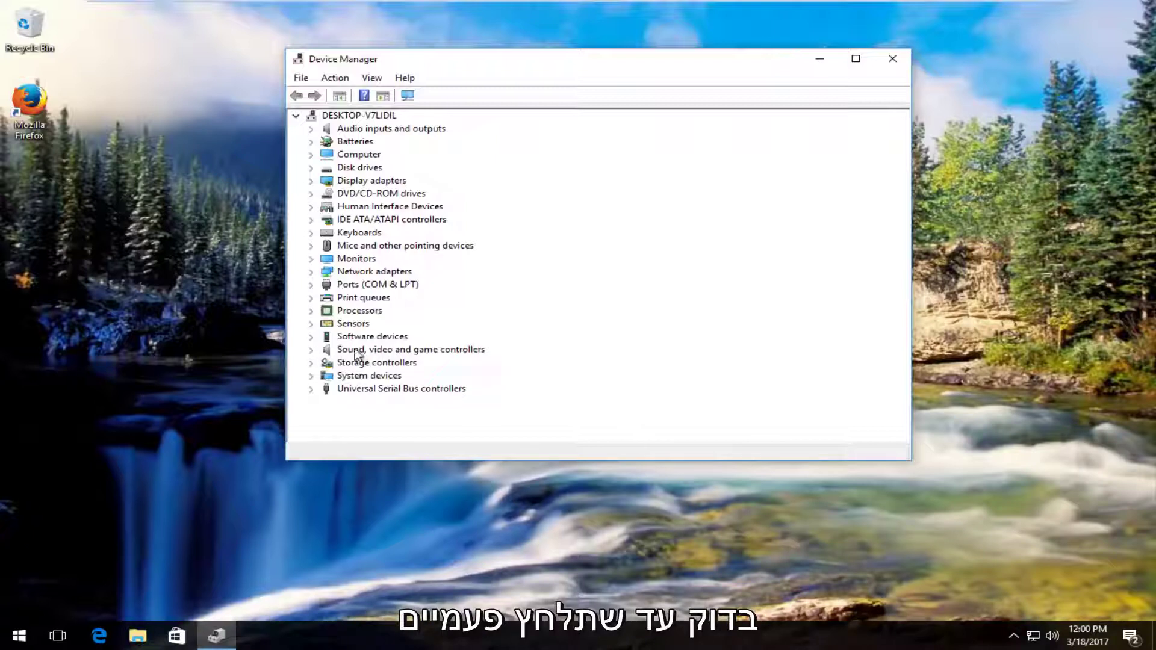
click(312, 350)
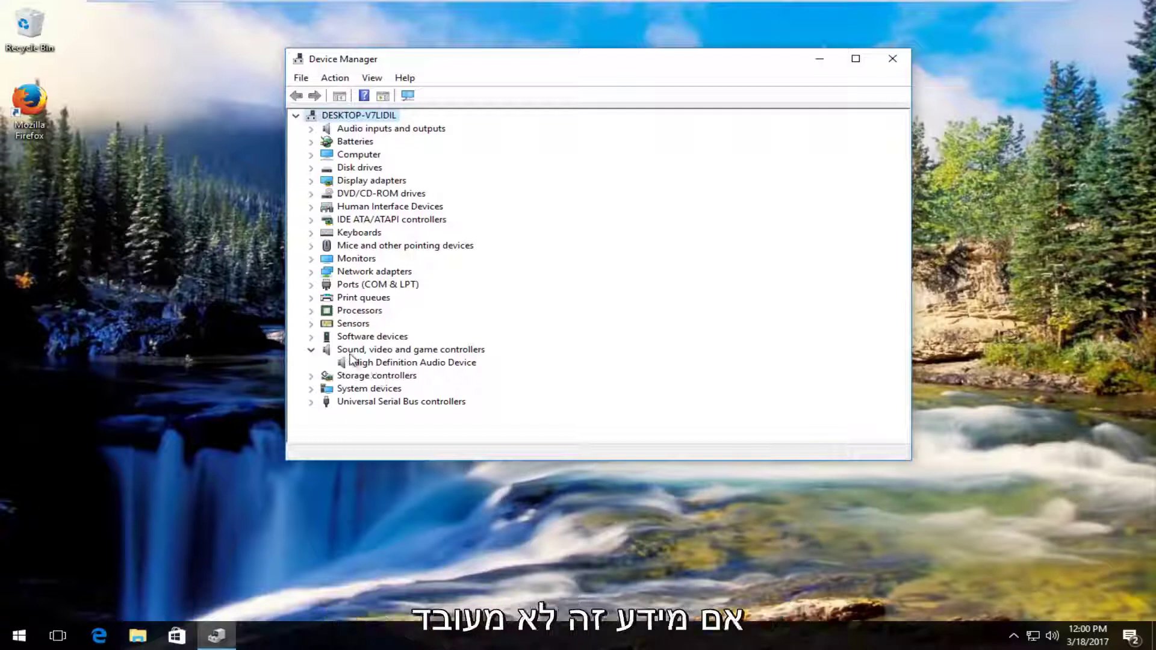
click(361, 363)
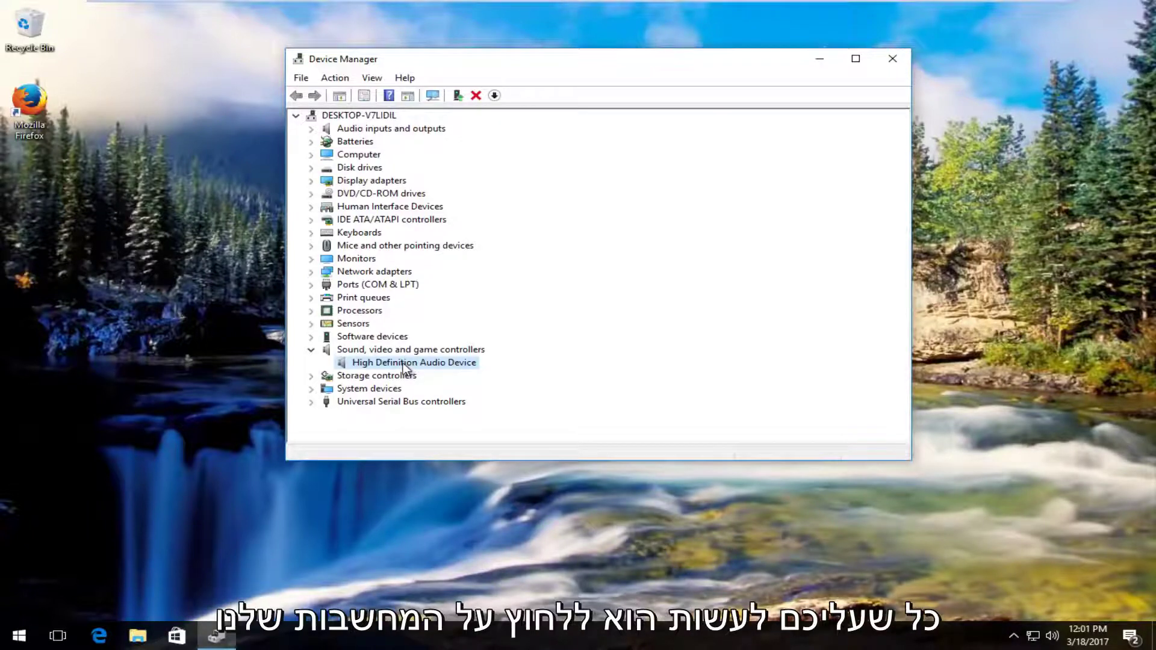
- Automatically search for a newer High Definition Audio Device driver and dismiss the up-to-date result
right_click(405, 368)
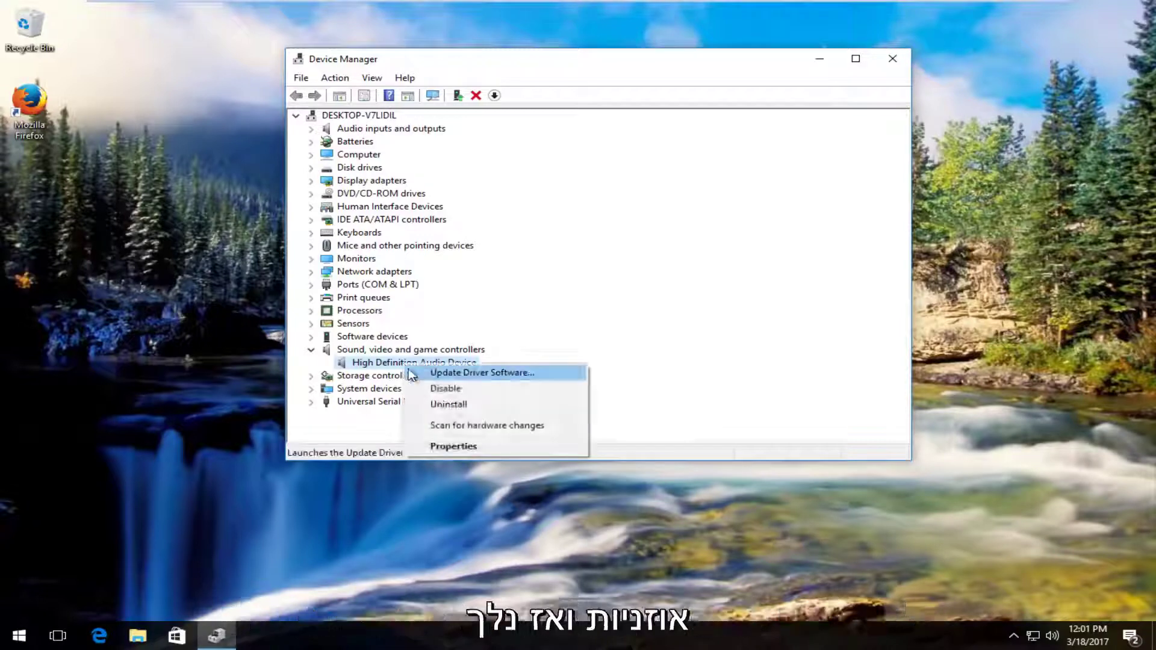
click(480, 375)
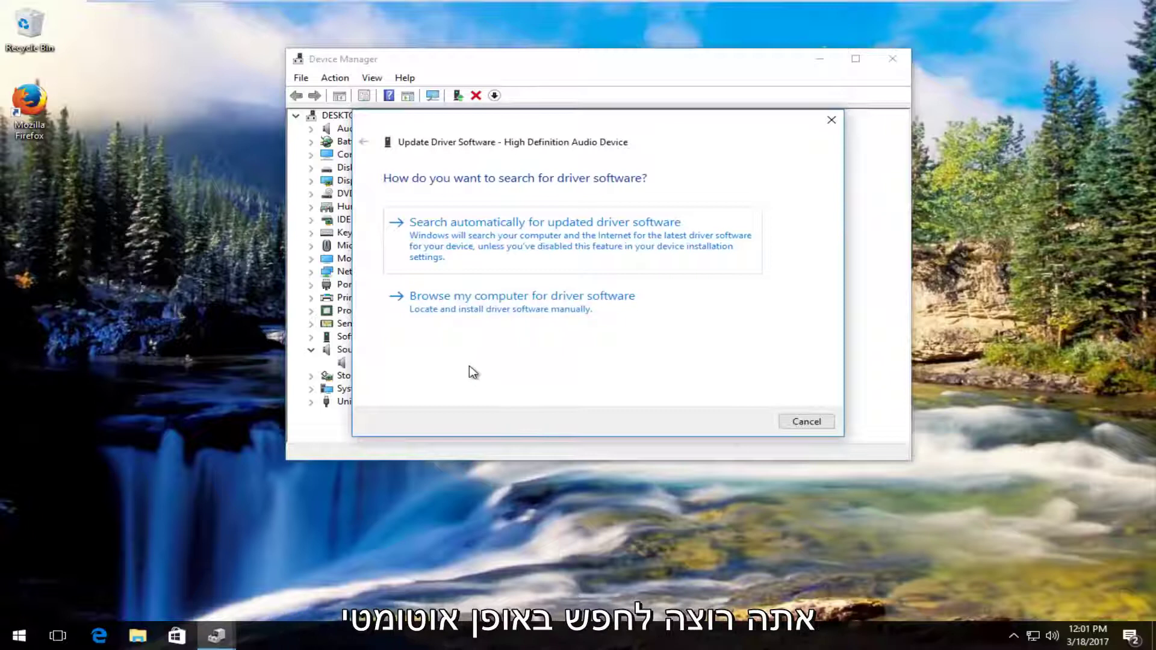
click(555, 243)
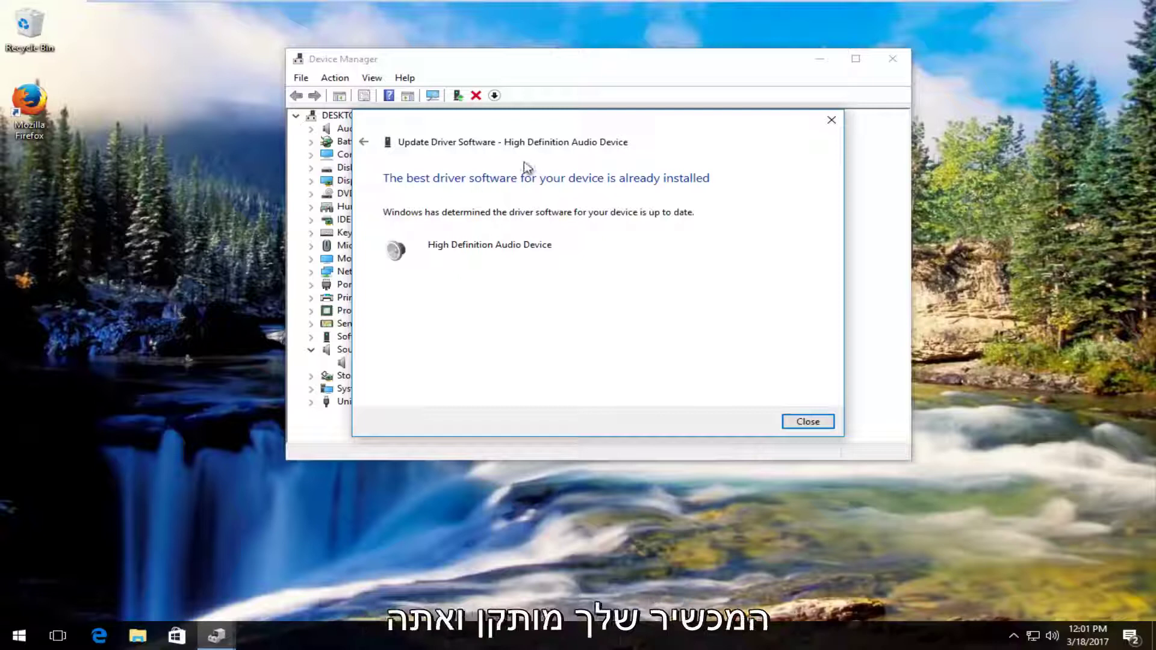
click(805, 423)
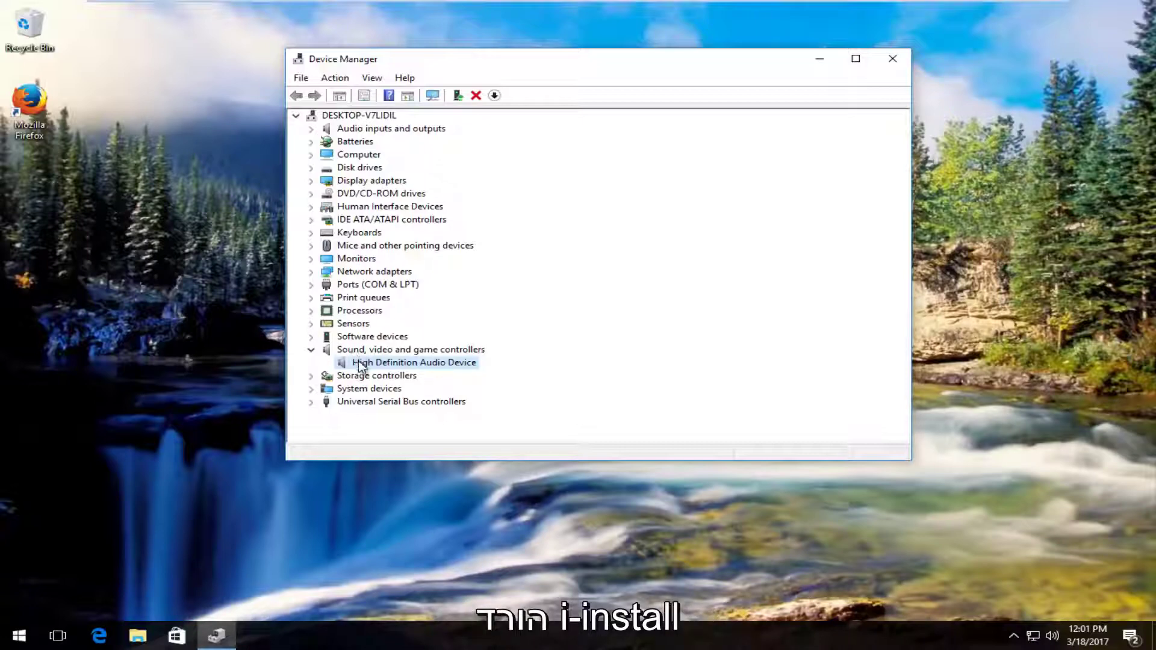
right_click(360, 364)
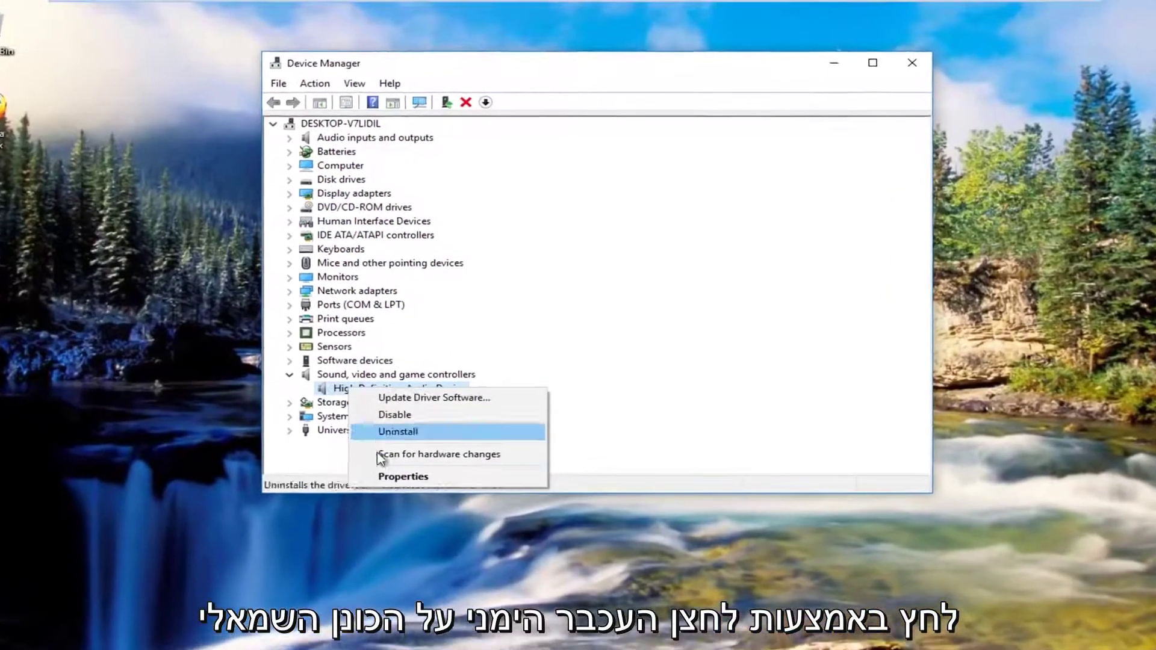
click(454, 400)
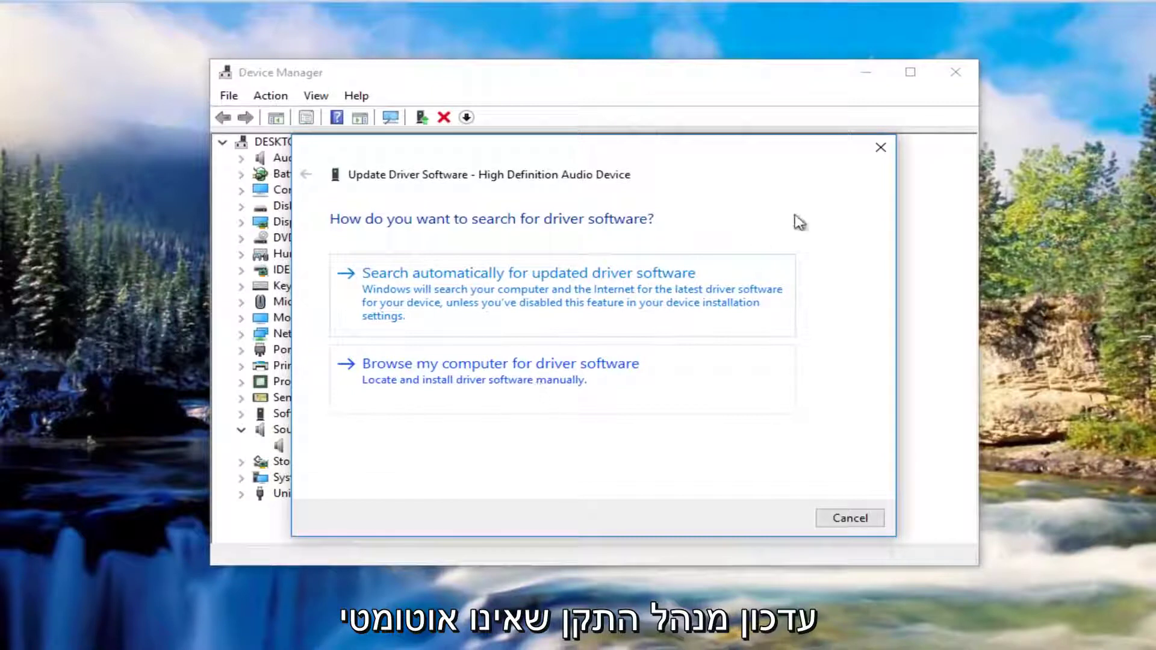
click(880, 148)
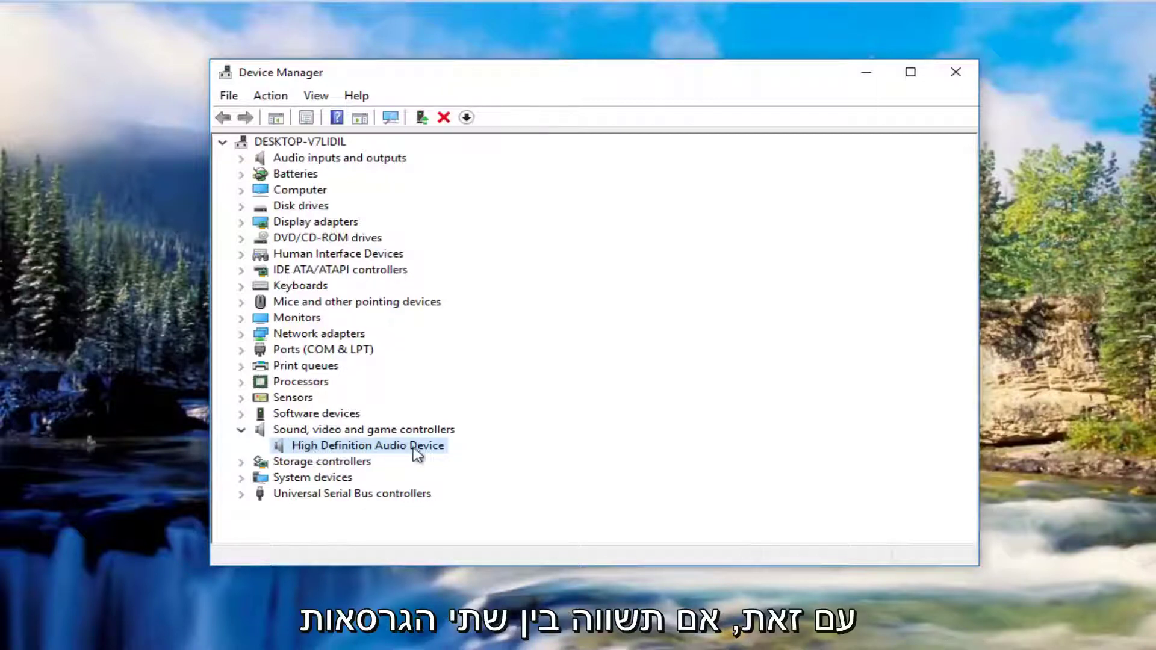
right_click(381, 452)
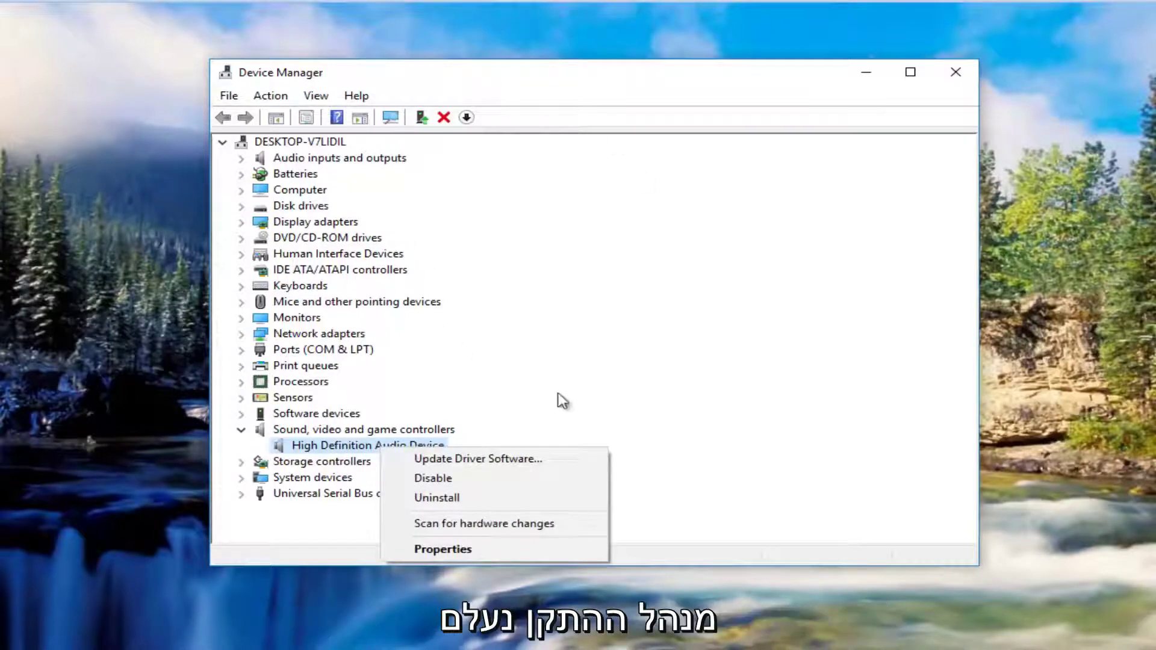
click(440, 549)
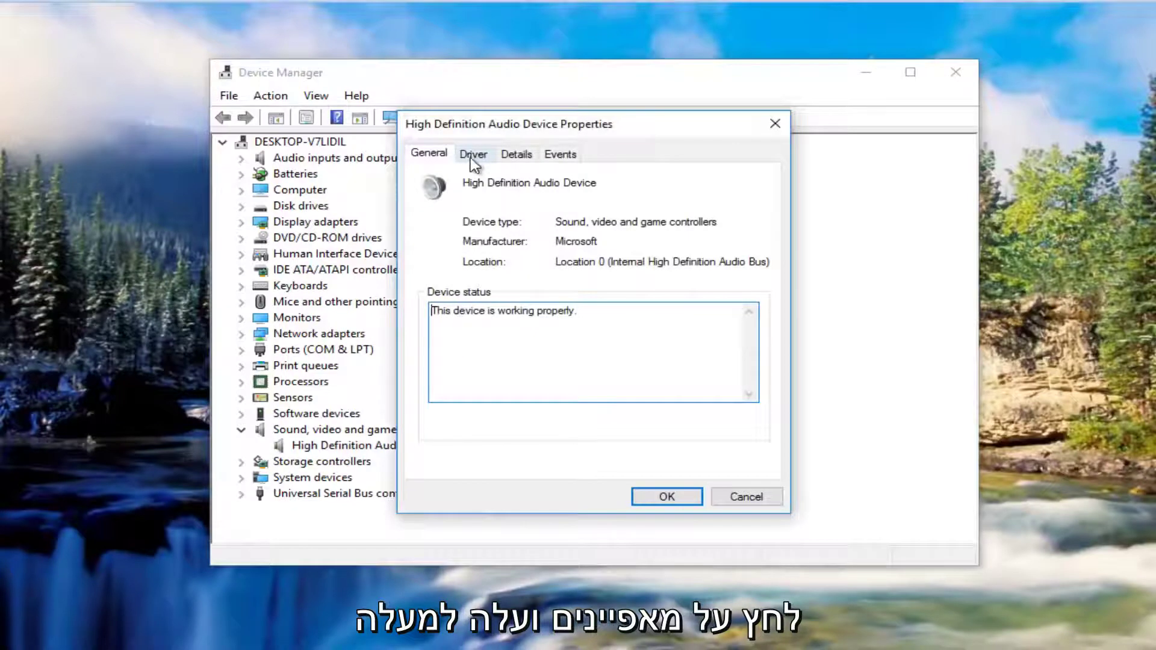
click(471, 158)
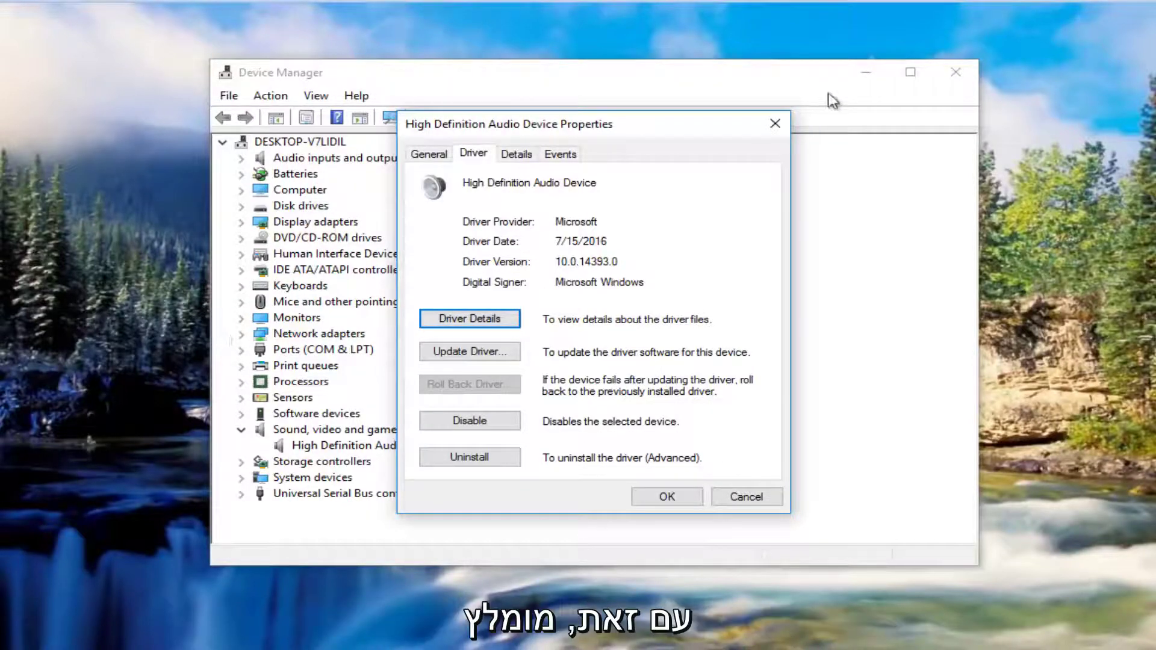
click(775, 125)
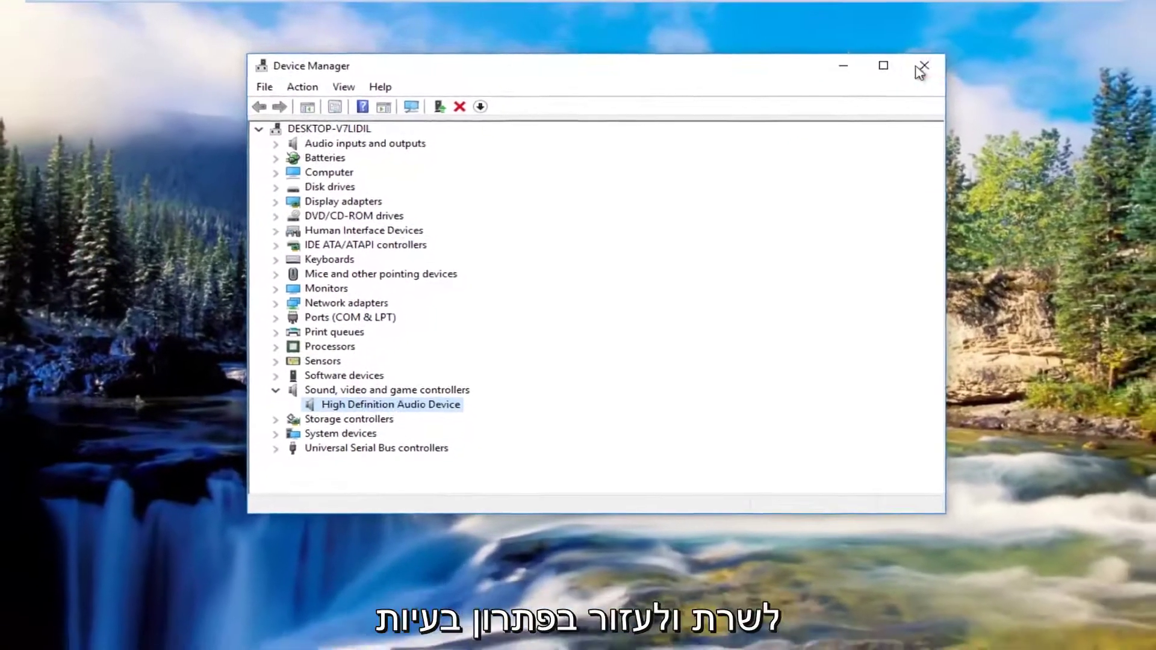
- Close the Device Manager window
click(937, 82)
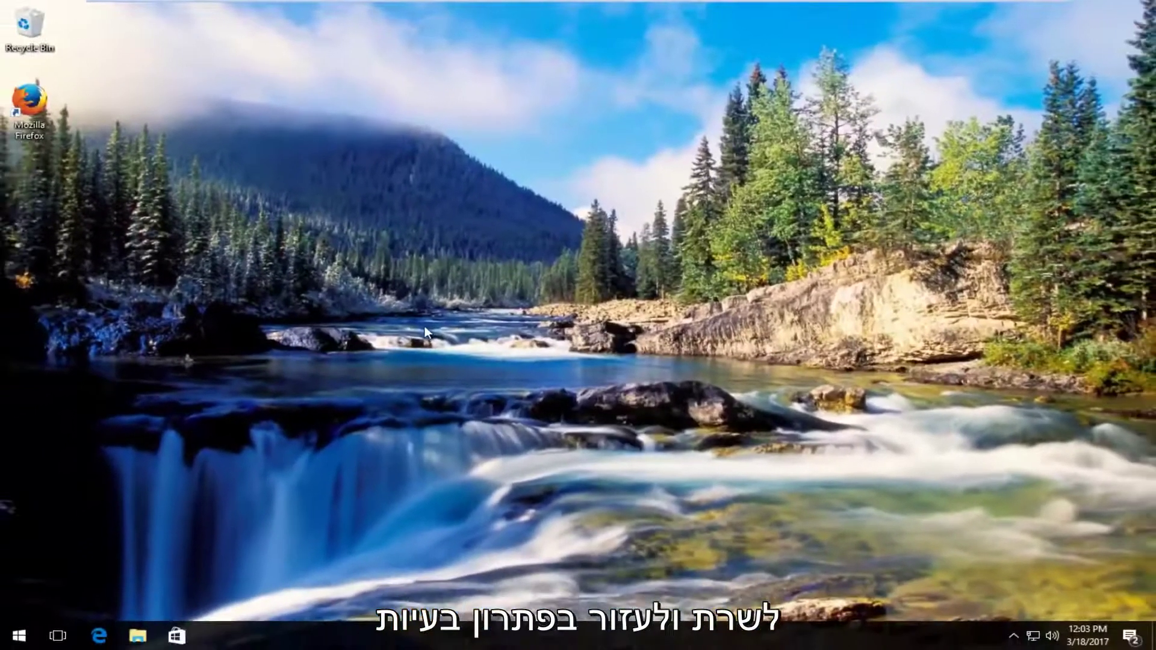